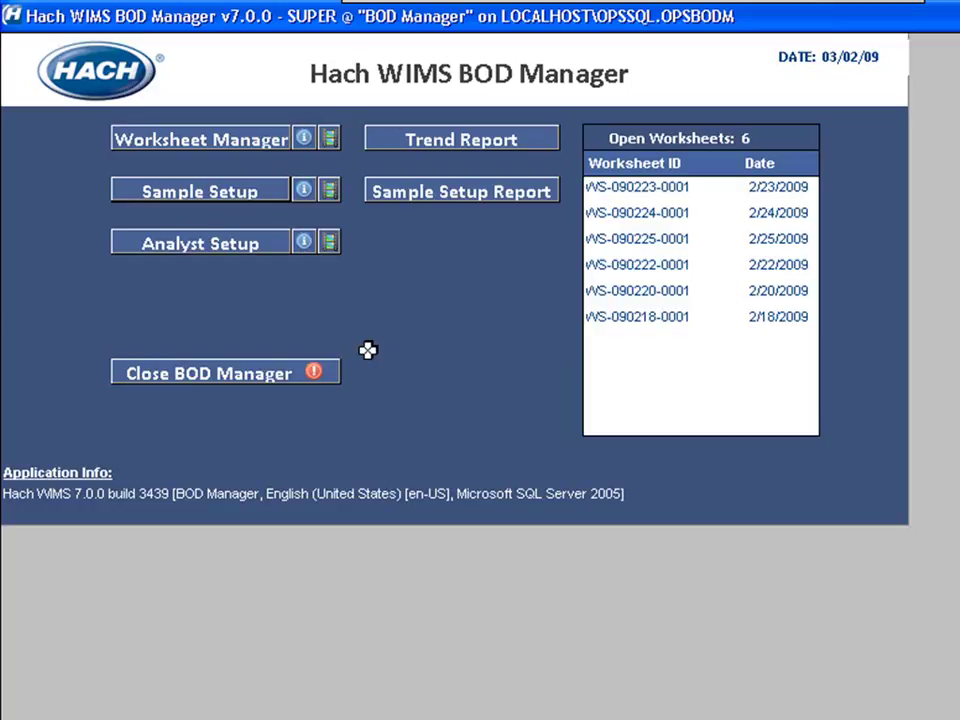
# Open the Sample Setup dialog at the Dilution Blank sample record.
pyautogui.click(184, 198)
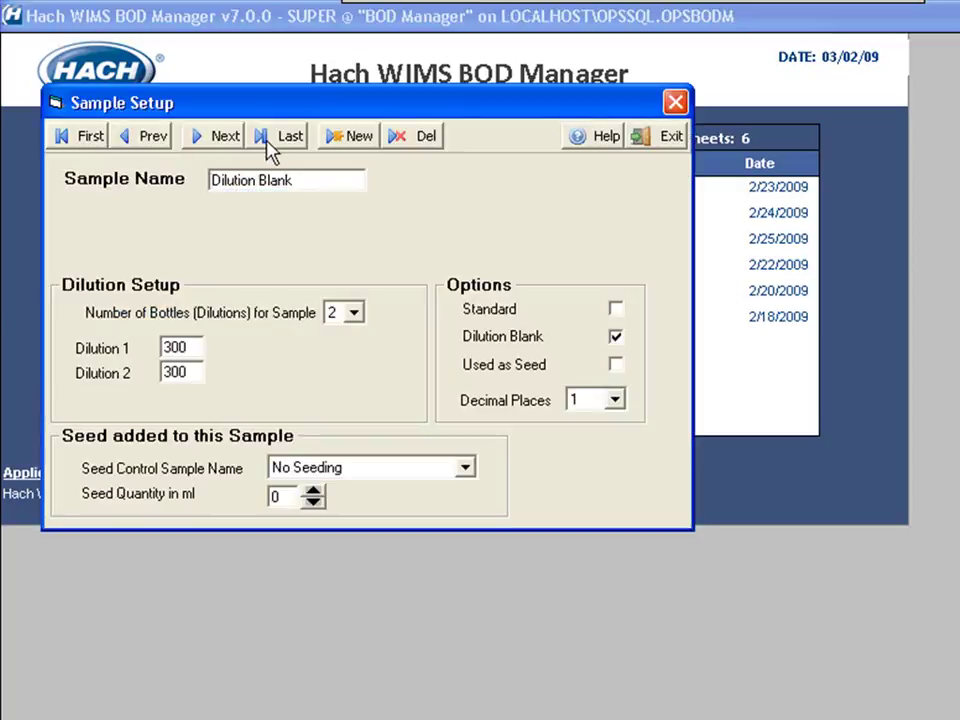
pyautogui.moveTo(304, 107); pyautogui.dragTo(517, 223)
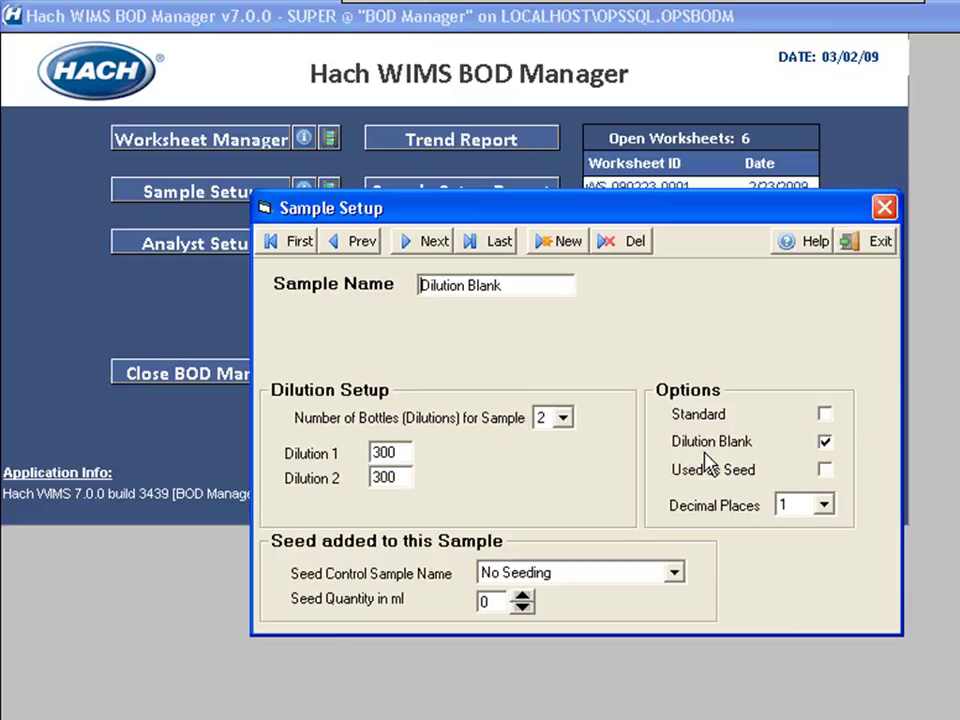
pyautogui.click(433, 248)
# Browse the sample records through Effluent, GGA Standard and Influent to Primary Effluent.
pyautogui.click(362, 246)
pyautogui.click(433, 245)
pyautogui.click(433, 245)
pyautogui.click(433, 245)
pyautogui.click(433, 248)
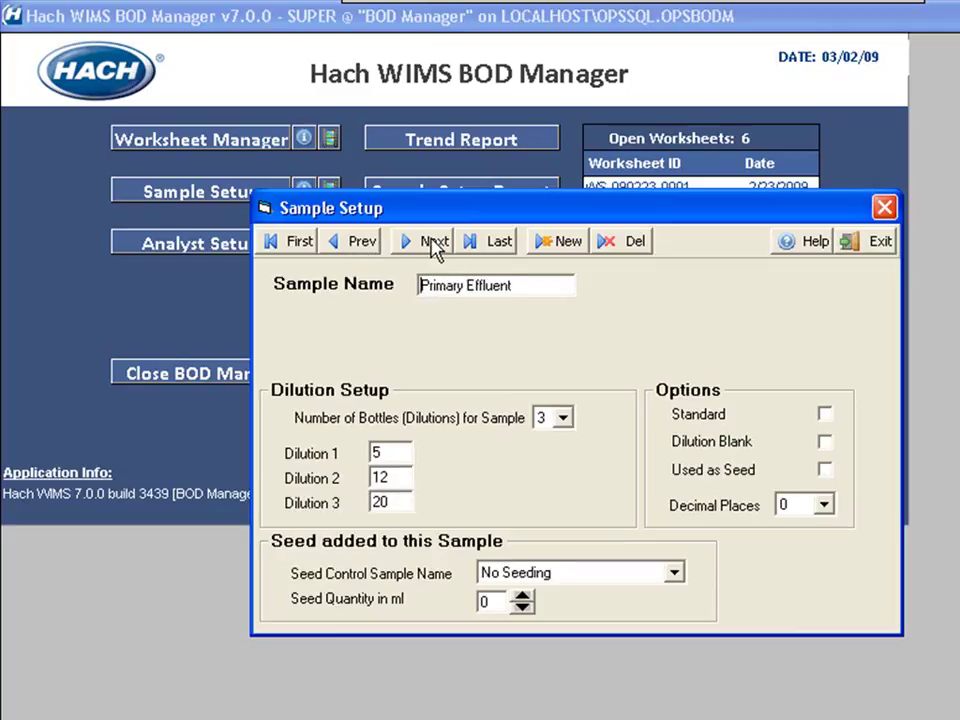
pyautogui.click(366, 246)
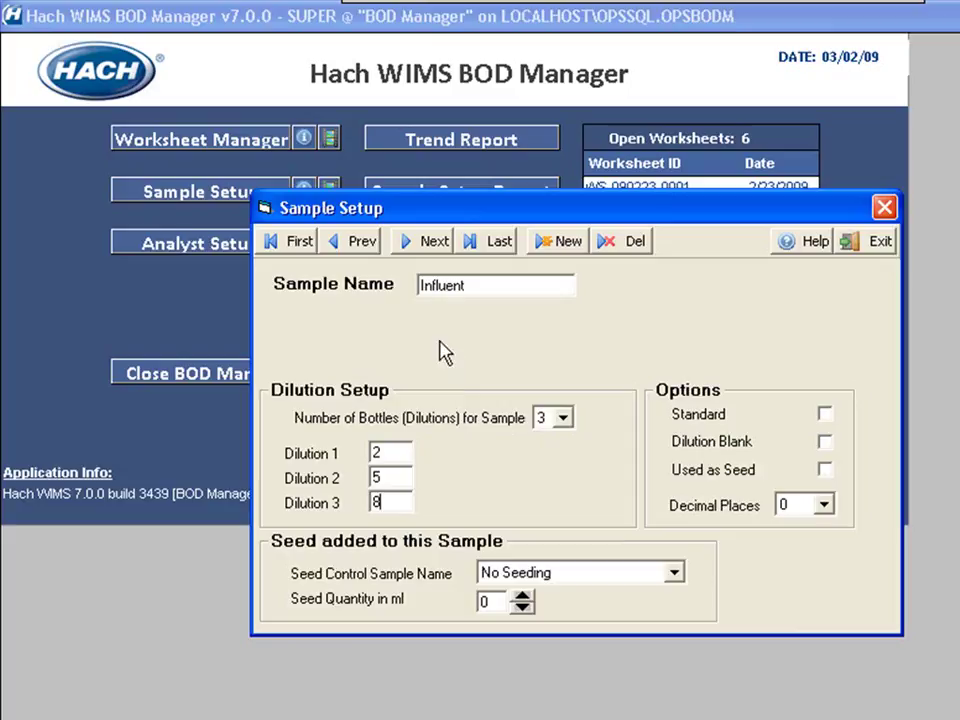
pyautogui.click(424, 241)
# Step forward to Seed, back through Influent to GGA Standard, then forward to Influent.
pyautogui.click(425, 243)
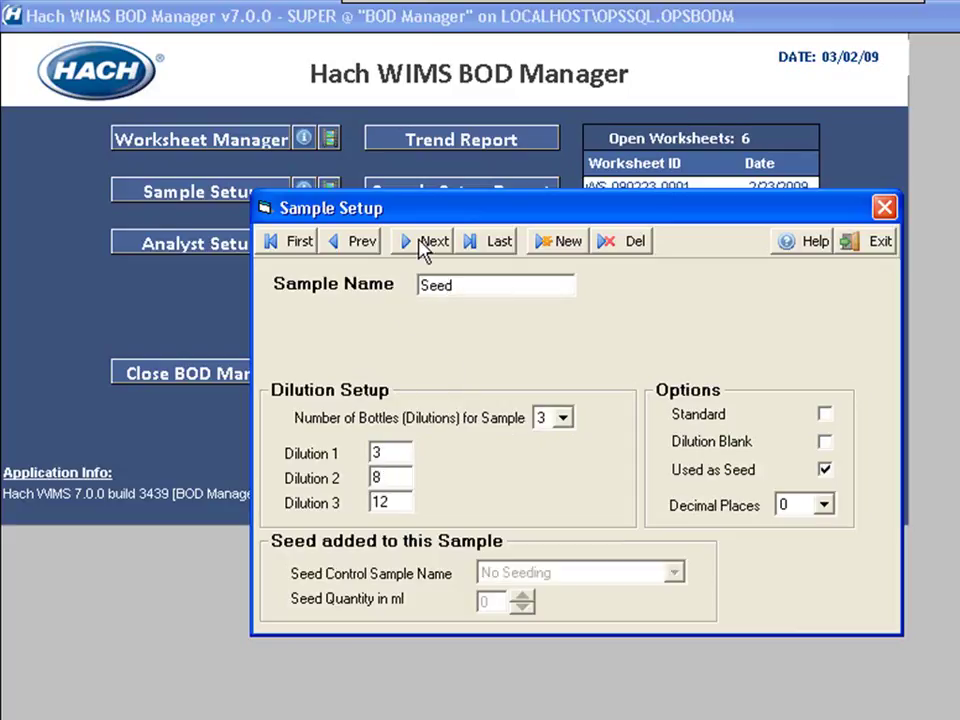
pyautogui.click(363, 243)
pyautogui.click(360, 243)
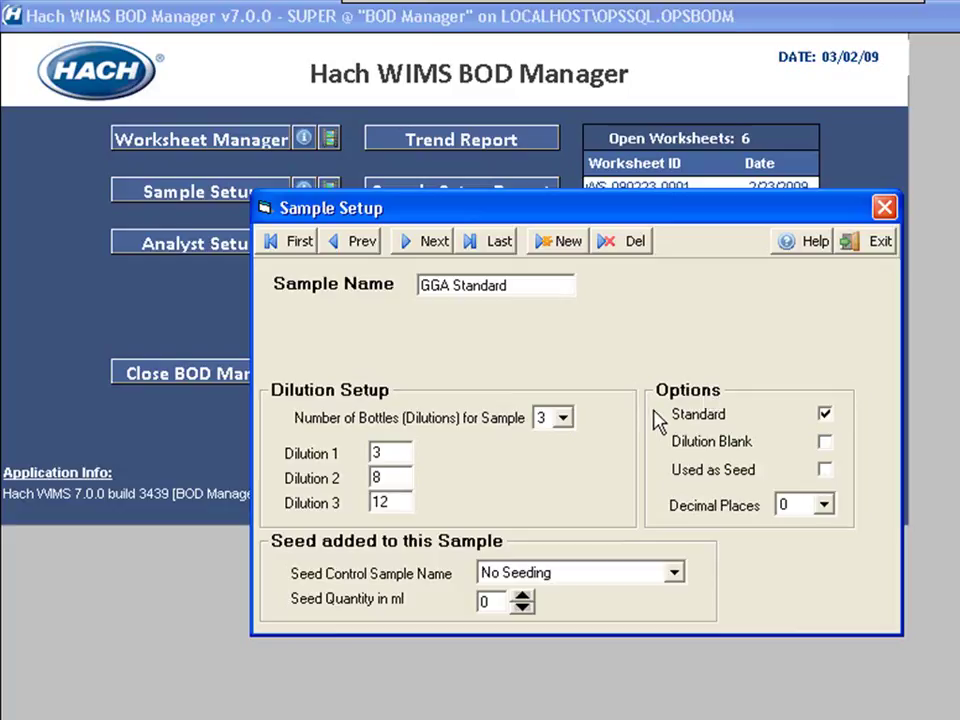
pyautogui.click(430, 244)
# Browse forward to Seed and back to Effluent, then start a new blank sample record.
pyautogui.click(430, 244)
pyautogui.click(428, 244)
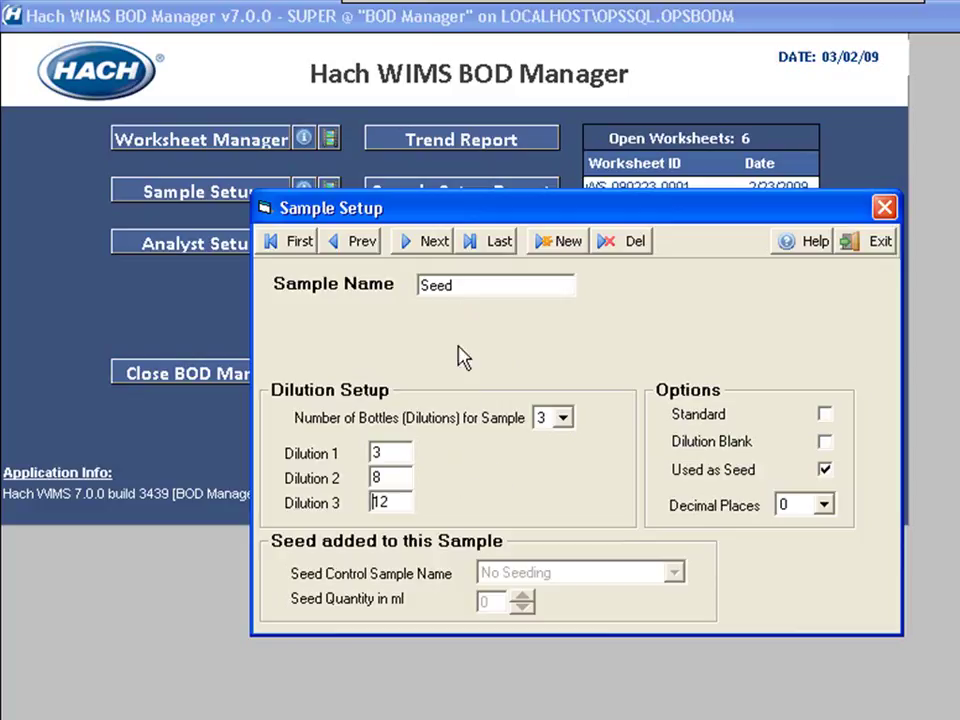
pyautogui.click(366, 242)
pyautogui.click(366, 242)
pyautogui.click(366, 242)
pyautogui.click(366, 242)
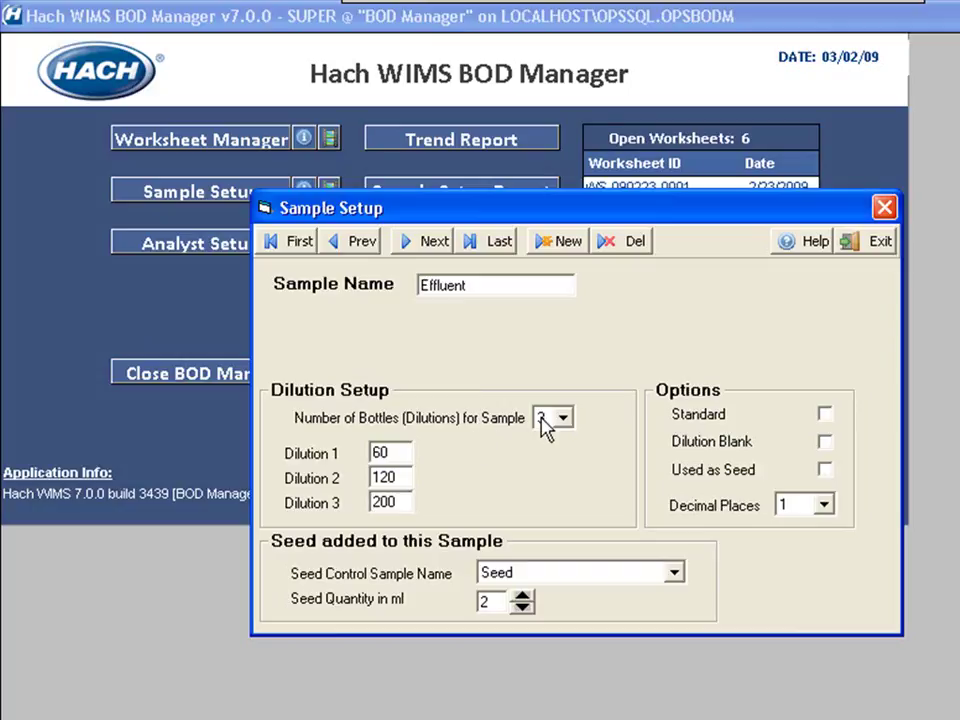
pyautogui.click(398, 502)
pyautogui.click(563, 255)
# Name the new sample 'Upstream' and set Number of Bottles to 2.
pyautogui.click(470, 281)
pyautogui.write('Up')
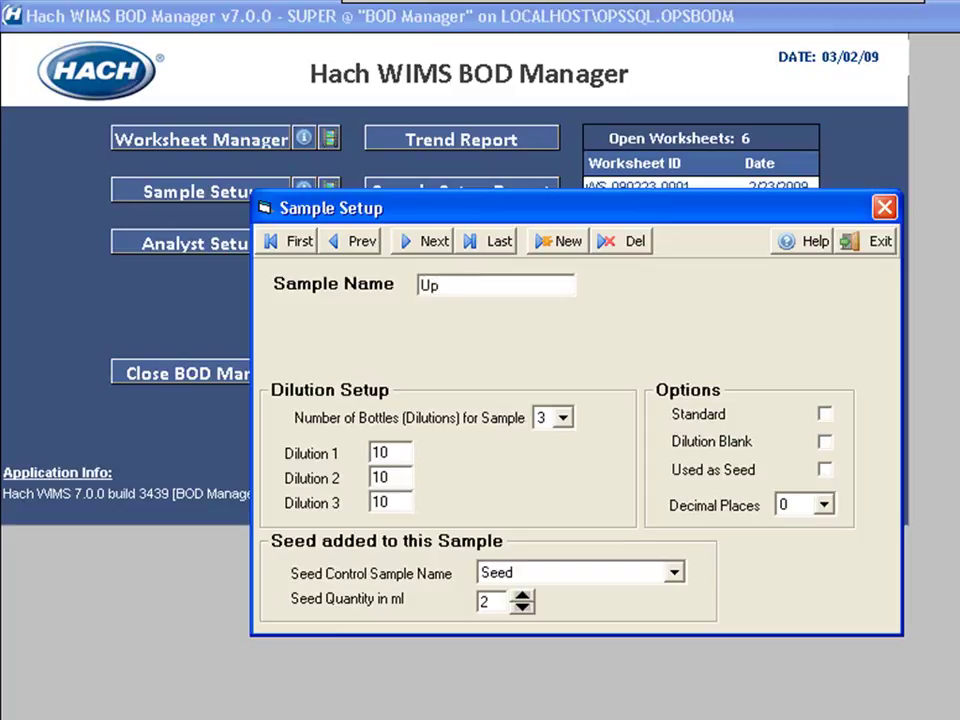
pyautogui.write('stream')
pyautogui.click(564, 419)
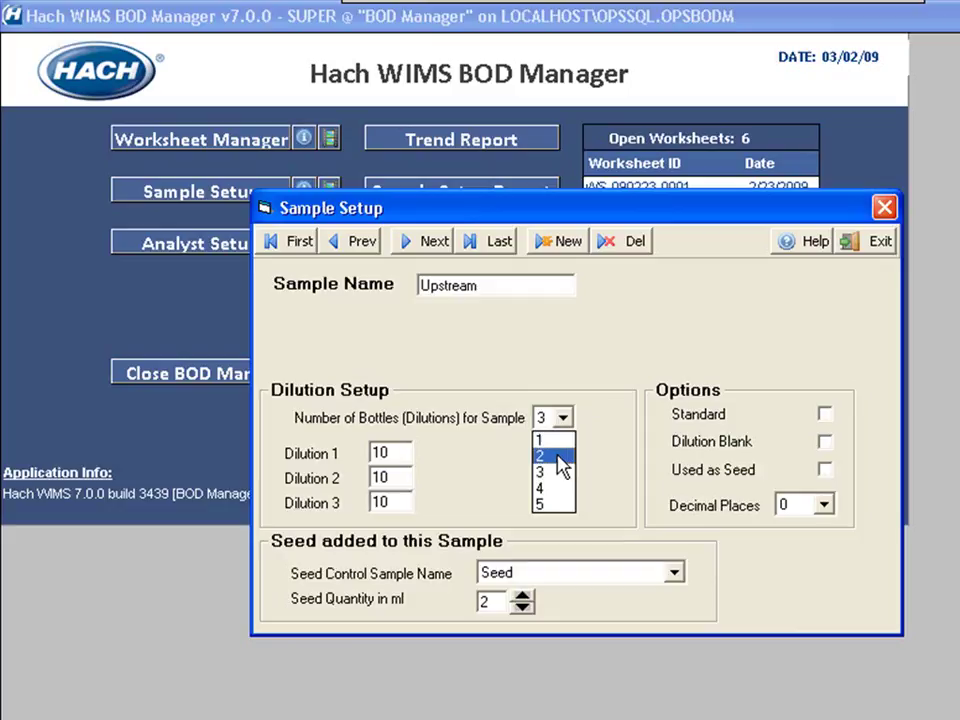
pyautogui.click(560, 465)
# Enter dilutions 10 and 20, choose No Seeding, then revisit the Upstream record.
pyautogui.click(400, 449)
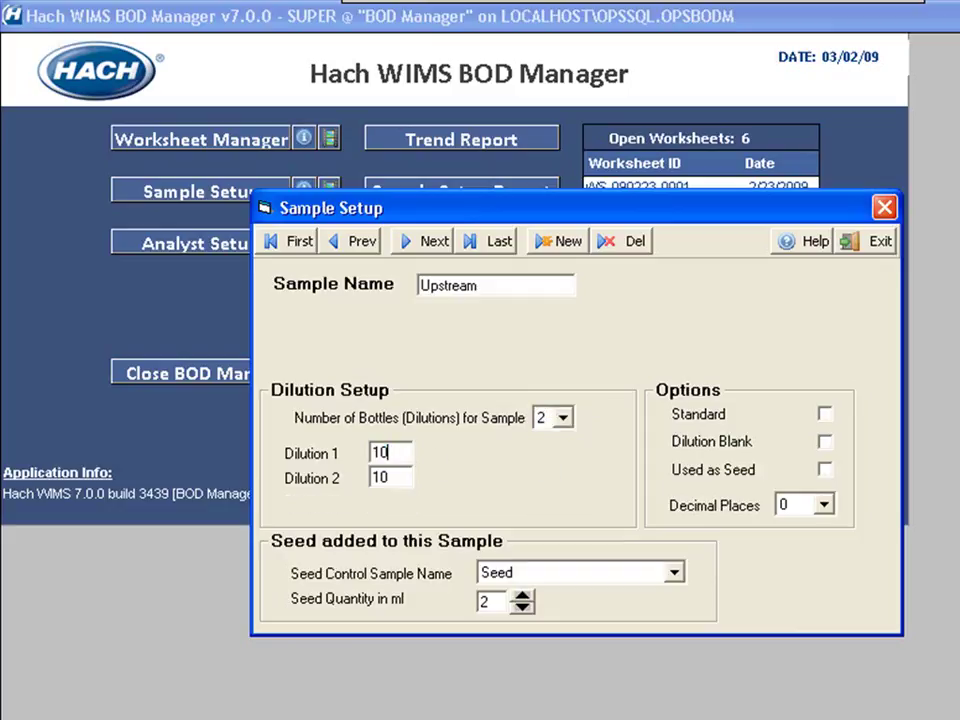
pyautogui.click(405, 477)
pyautogui.write('20')
pyautogui.click(523, 573)
pyautogui.click(522, 596)
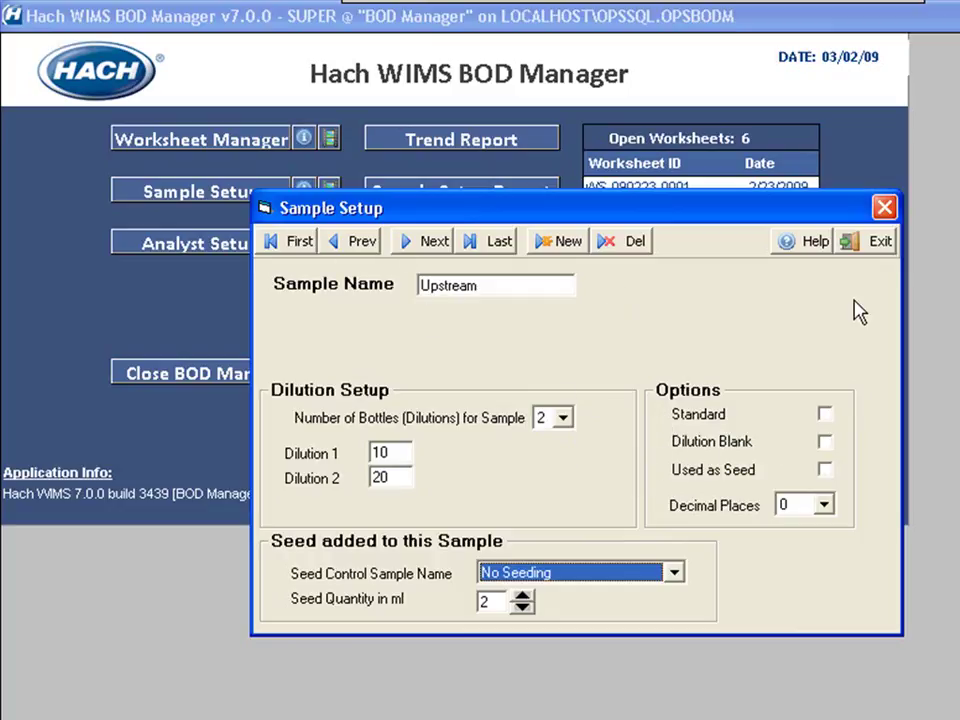
pyautogui.click(365, 250)
pyautogui.click(429, 250)
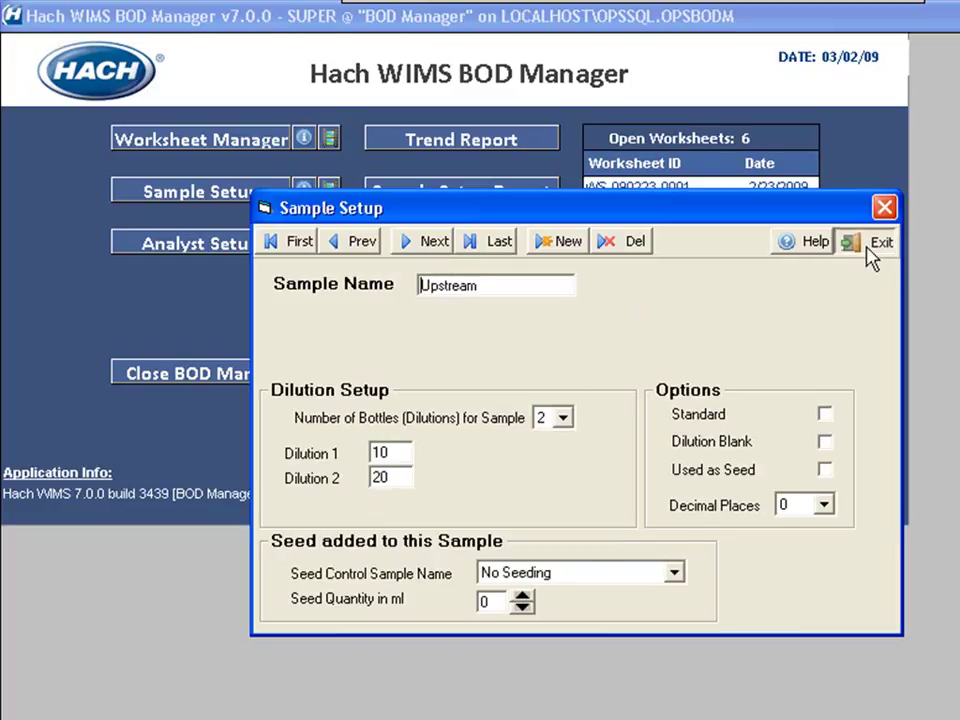